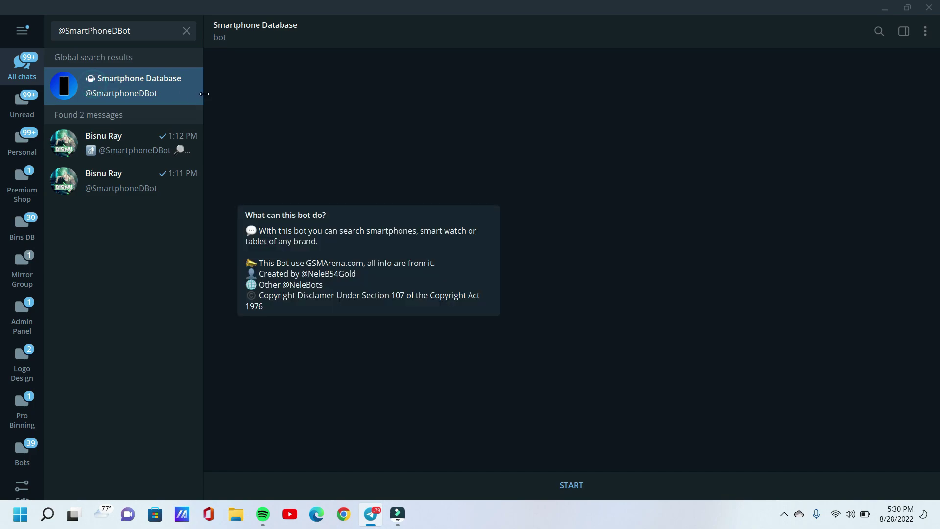
{"action": "left_click", "coordinate": [204, 93]}
Clear the search field so the regular chat list returns
{"action": "left_click", "coordinate": [186, 31]}
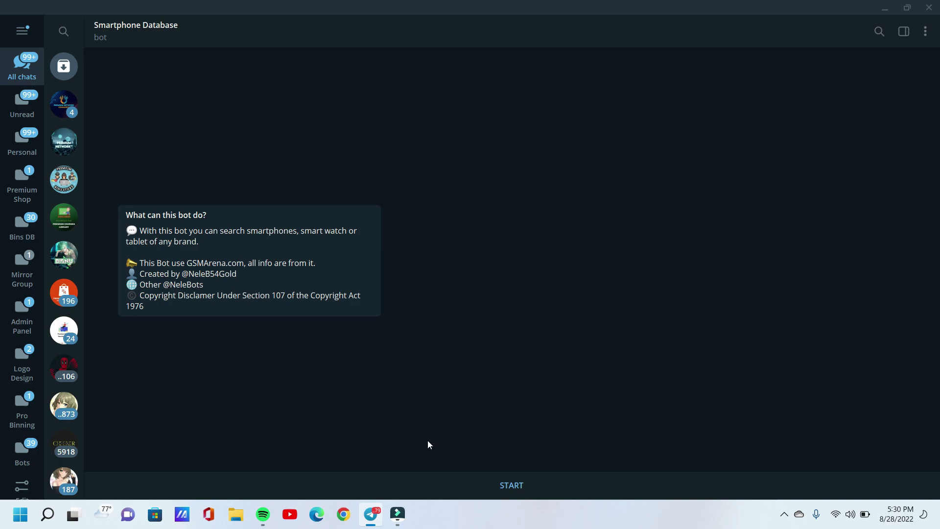
Start the bot, choose English as its language, and go back to its main menu
{"action": "left_click", "coordinate": [502, 490]}
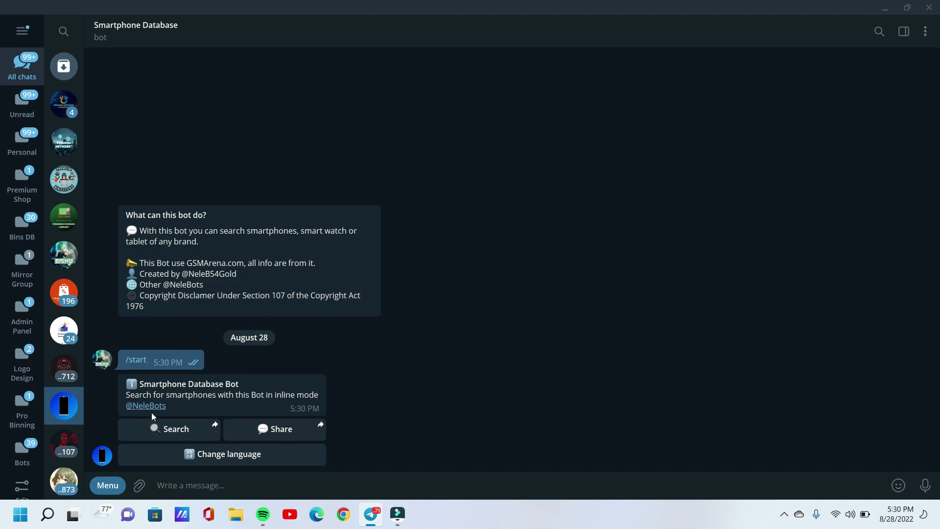
{"action": "left_click_drag", "start_coordinate": [123, 392], "coordinate": [178, 403]}
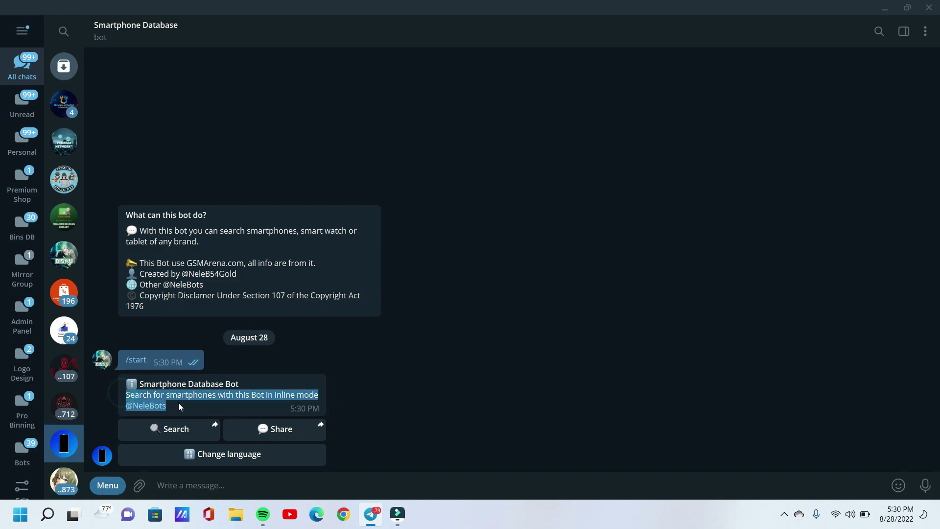
{"action": "left_click", "coordinate": [222, 403]}
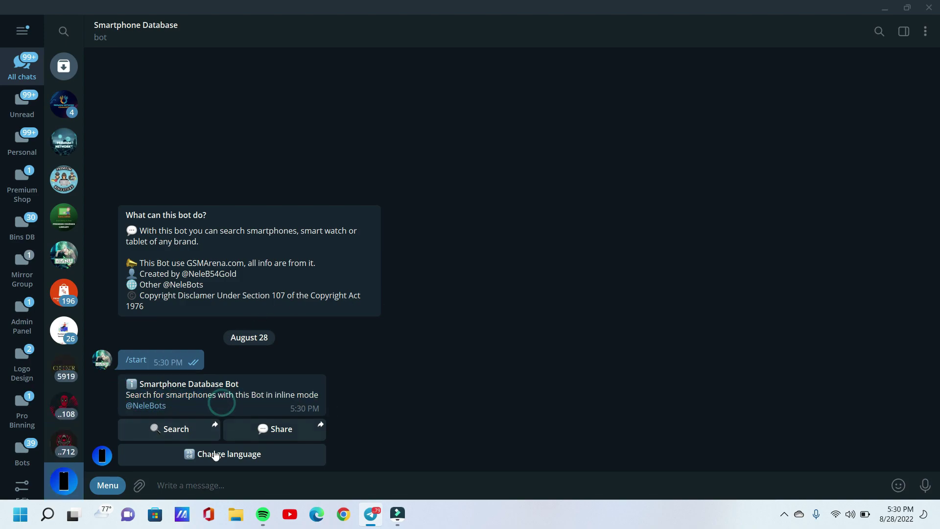
{"action": "left_click", "coordinate": [240, 451]}
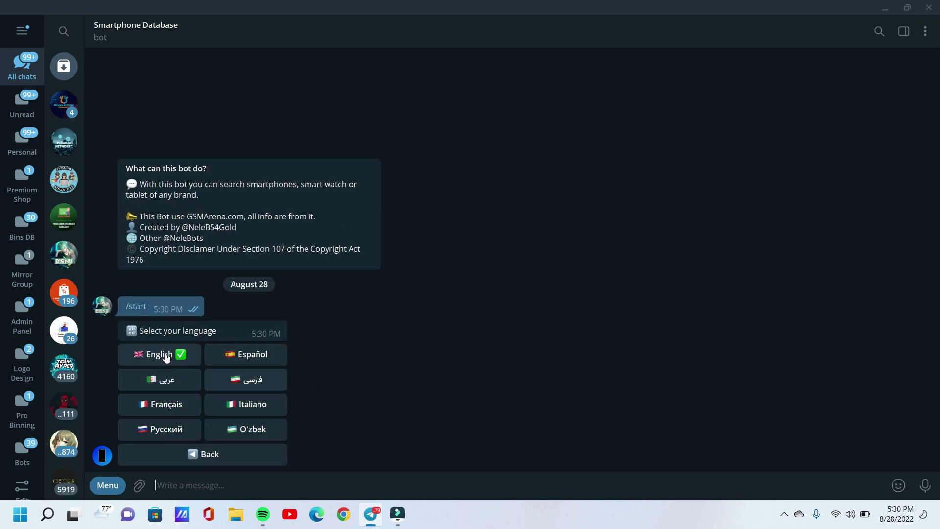
{"action": "left_click", "coordinate": [167, 356]}
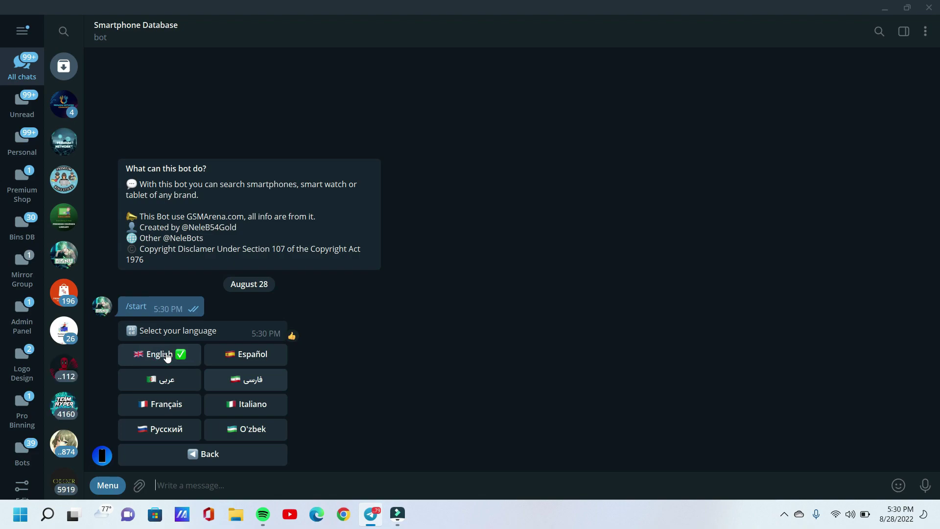
{"action": "left_click", "coordinate": [206, 454]}
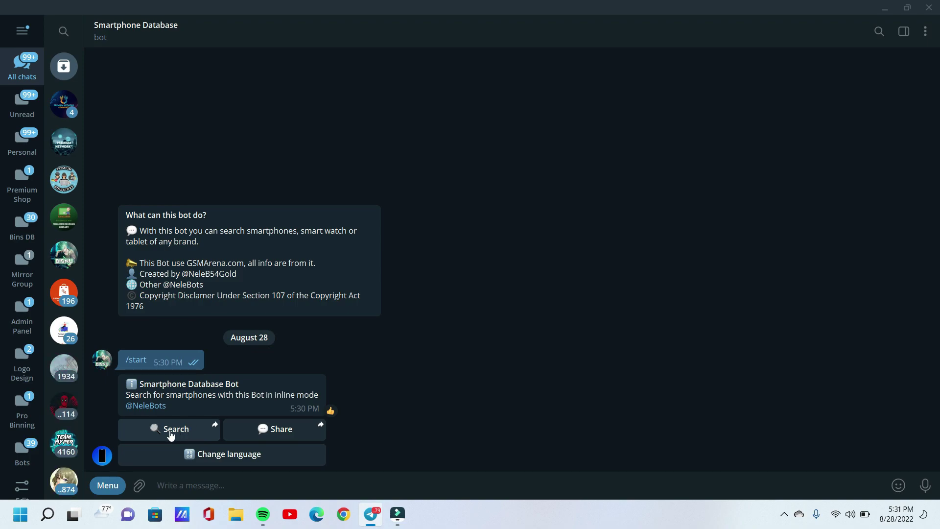
Search the bot inline for 'Iphone 11 pro max' and send the Apple iPhone 11 Pro Max result
{"action": "left_click", "coordinate": [205, 430]}
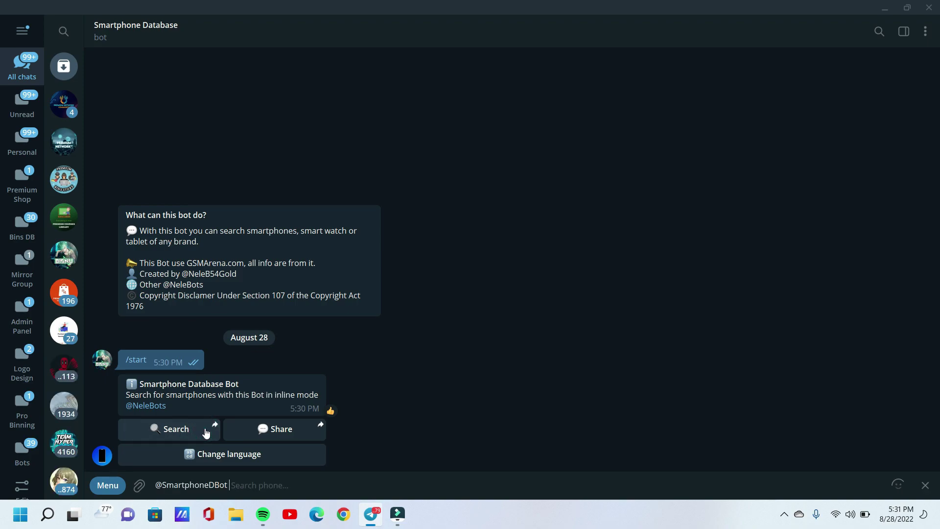
{"action": "type", "text": "Ip"}
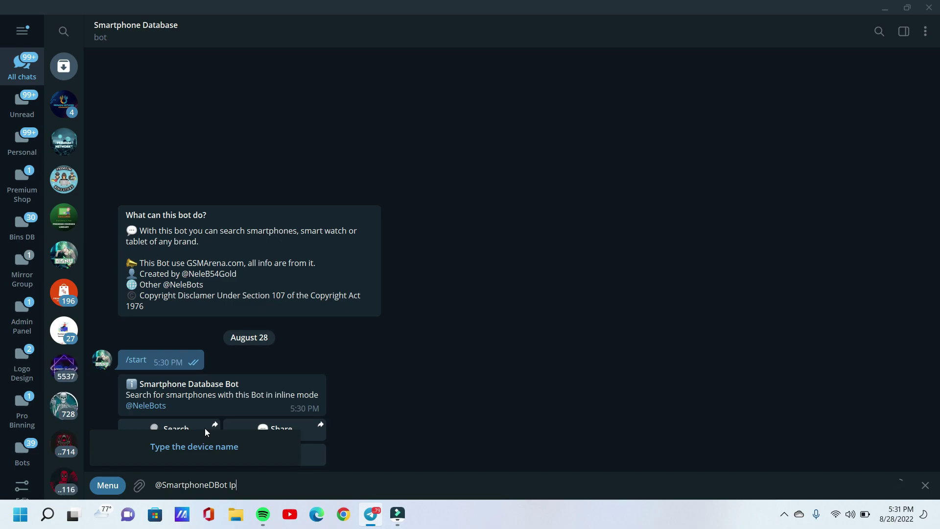
{"action": "type", "text": "hone "}
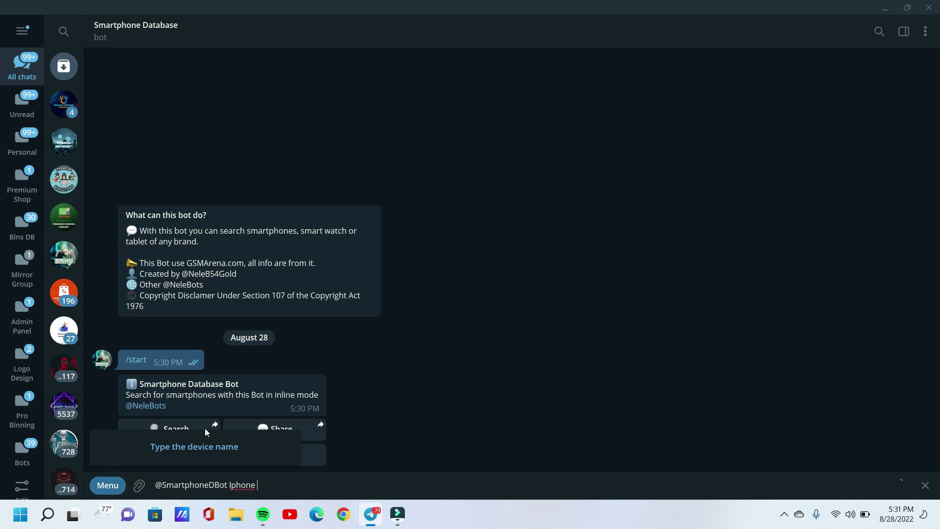
{"action": "type", "text": "11 p"}
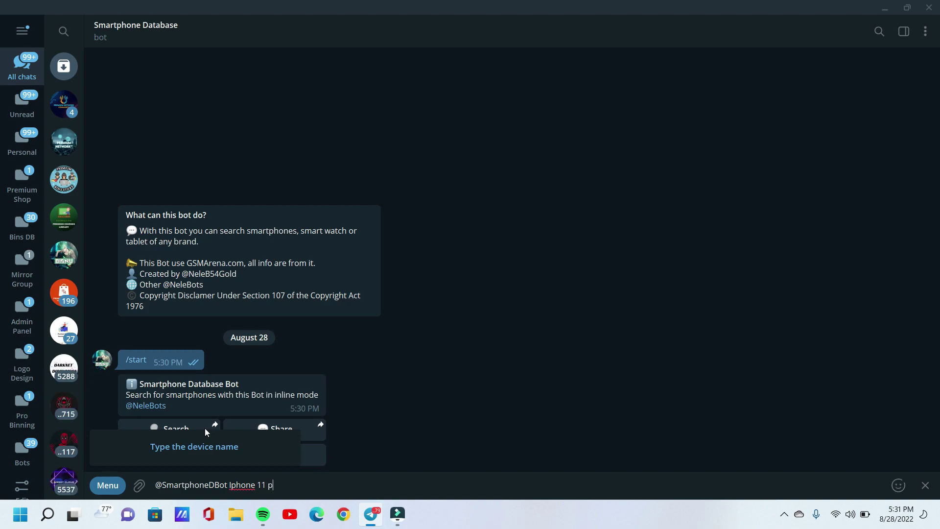
{"action": "type", "text": "ro max"}
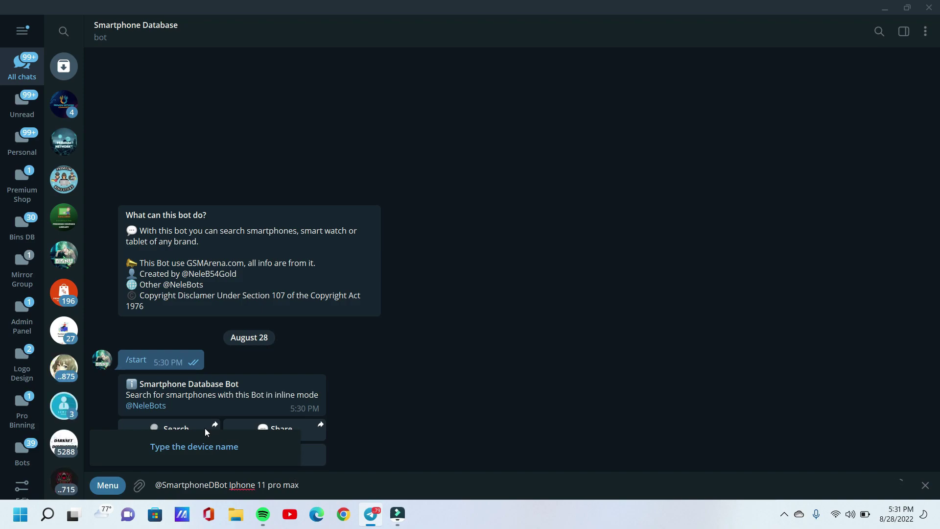
{"action": "left_click_drag", "start_coordinate": [299, 485], "coordinate": [230, 484]}
{"action": "left_click", "coordinate": [241, 489]}
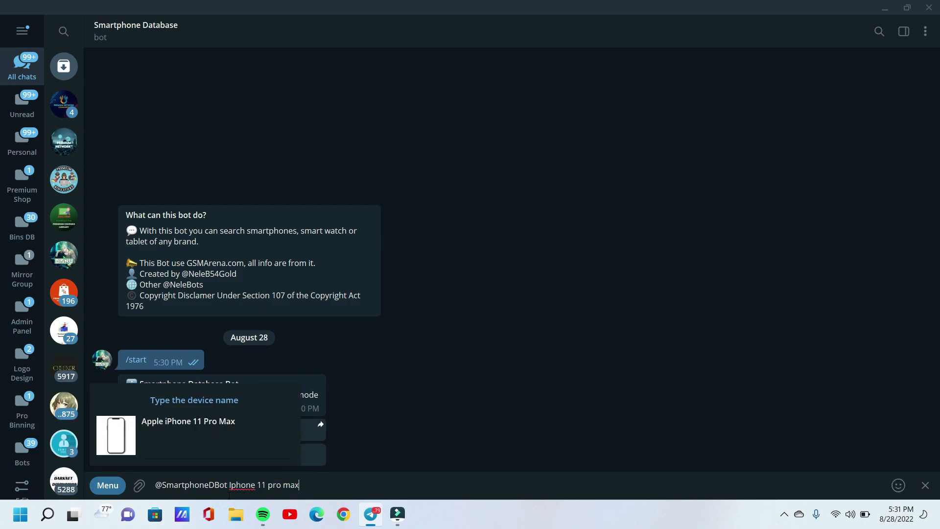
{"action": "left_click", "coordinate": [230, 487], "text": "shift"}
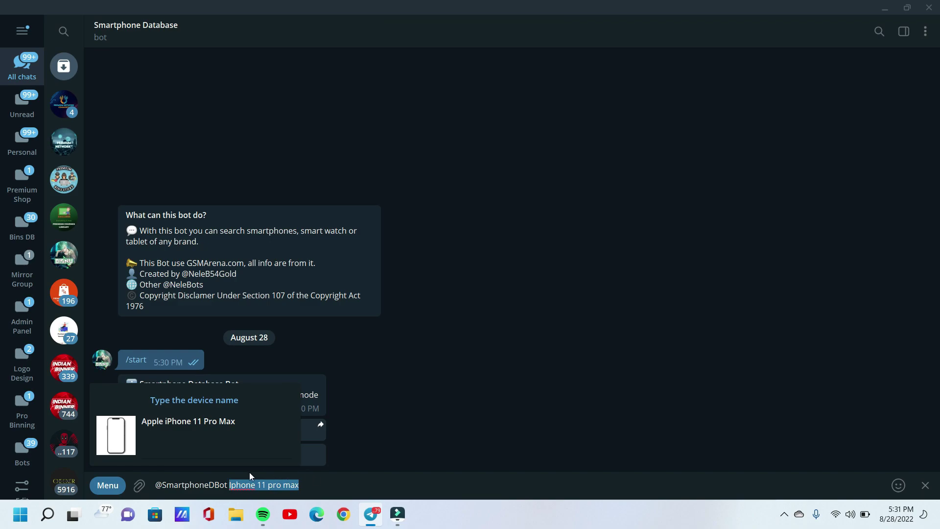
{"action": "left_click", "coordinate": [178, 429]}
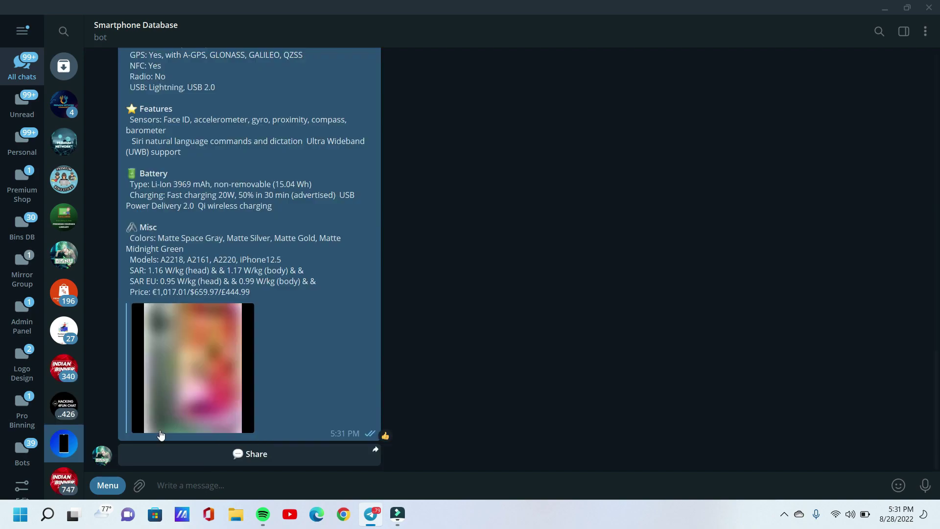
Select and read the iPhone 11 Pro Max title, Network and Launch sections
{"action": "scroll", "coordinate": [324, 219], "scroll_direction": "up", "scroll_amount": 12}
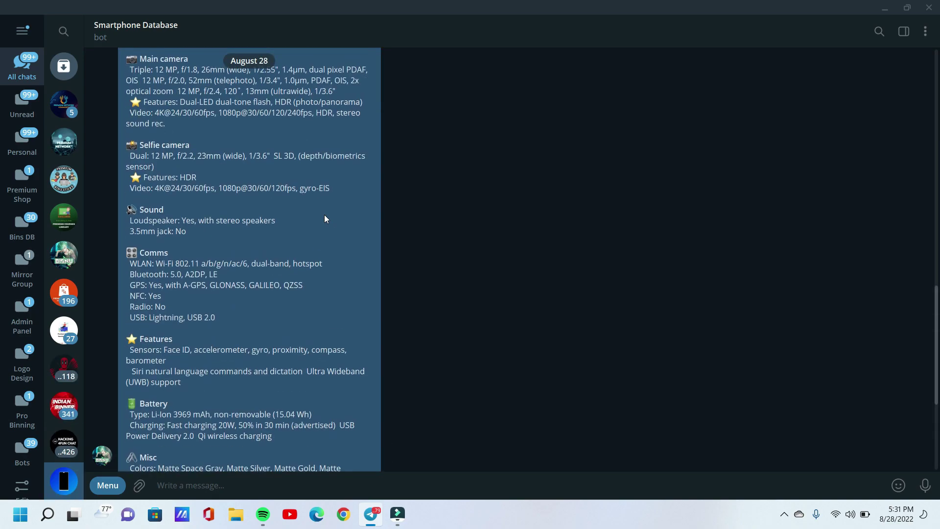
{"action": "scroll", "coordinate": [324, 218], "scroll_direction": "up", "scroll_amount": 10}
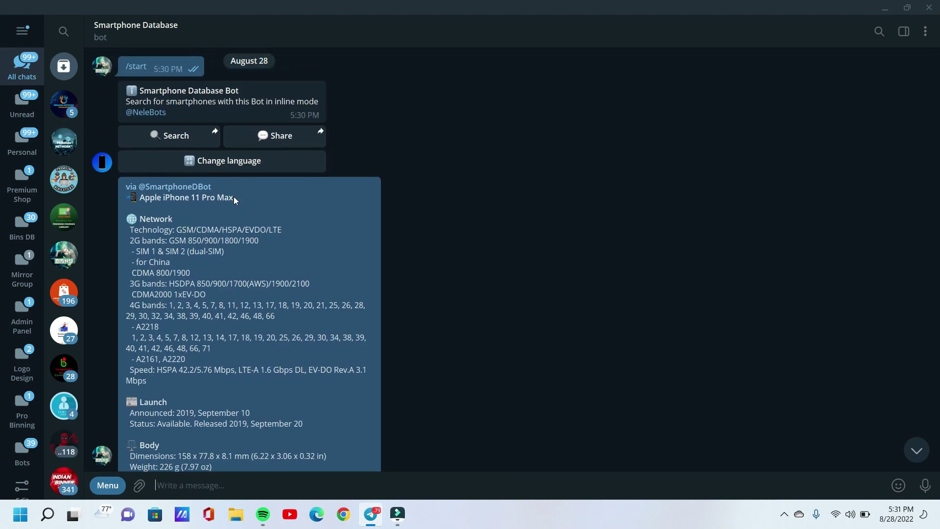
{"action": "left_click", "coordinate": [234, 196]}
{"action": "left_click_drag", "start_coordinate": [207, 197], "coordinate": [126, 198]}
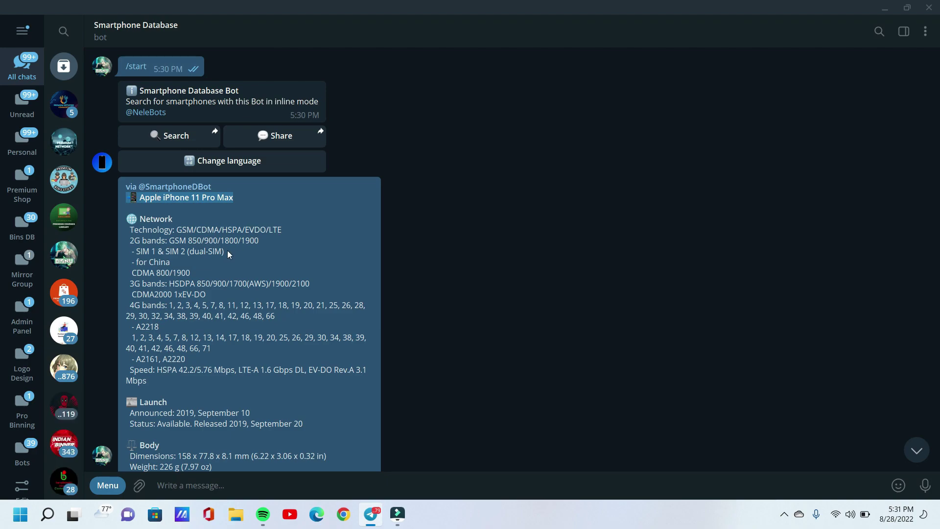
{"action": "left_click_drag", "start_coordinate": [180, 217], "coordinate": [171, 399]}
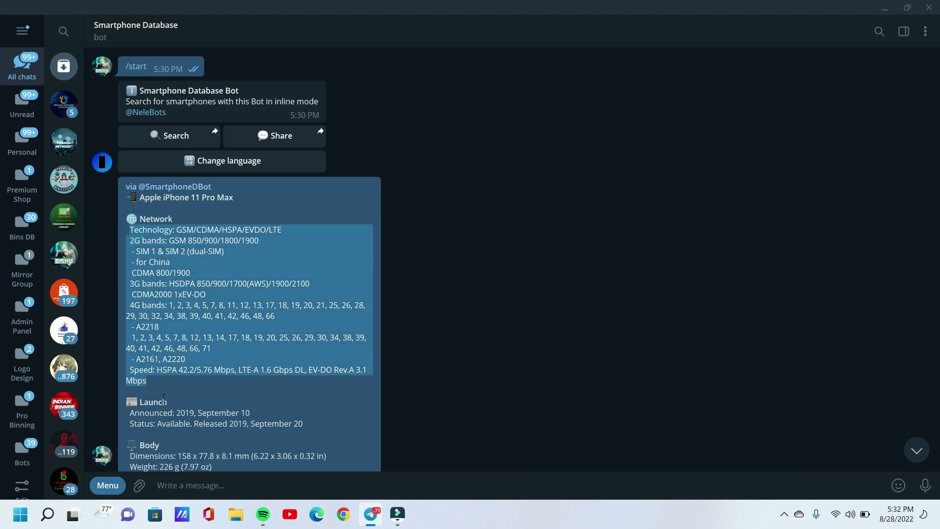
{"action": "left_click", "coordinate": [165, 398]}
{"action": "scroll", "coordinate": [162, 394], "scroll_direction": "down", "scroll_amount": 1}
{"action": "scroll", "coordinate": [156, 345], "scroll_direction": "down", "scroll_amount": 1}
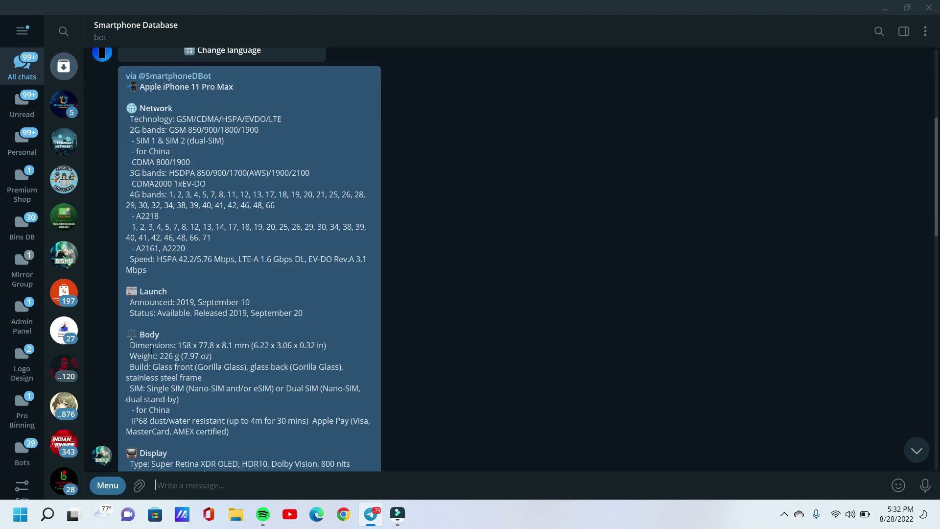
{"action": "left_click_drag", "start_coordinate": [119, 273], "coordinate": [275, 289]}
{"action": "left_click", "coordinate": [287, 294]}
Select and read the Body, Display, Platform and Memory sections of the iPhone spec sheet
{"action": "scroll", "coordinate": [147, 244], "scroll_direction": "down", "scroll_amount": 2}
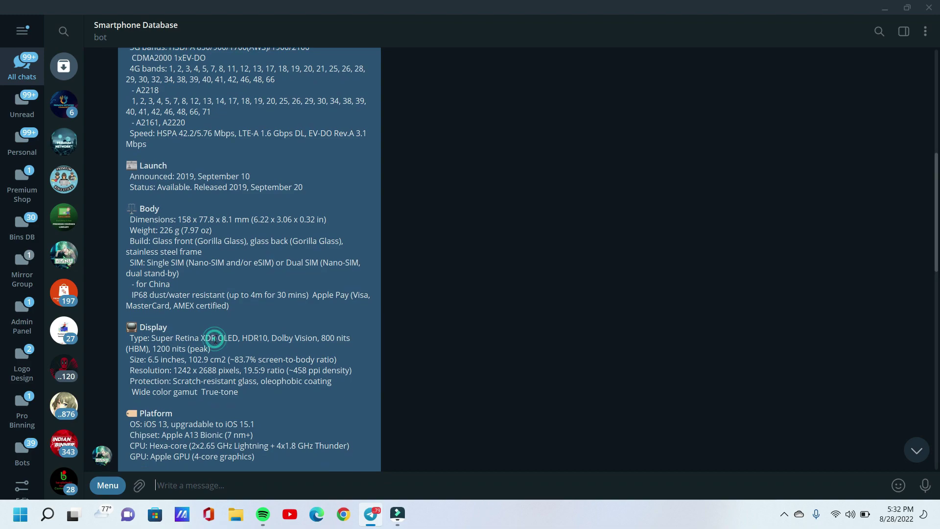
{"action": "left_click_drag", "start_coordinate": [122, 211], "coordinate": [265, 301]}
{"action": "left_click", "coordinate": [252, 308]}
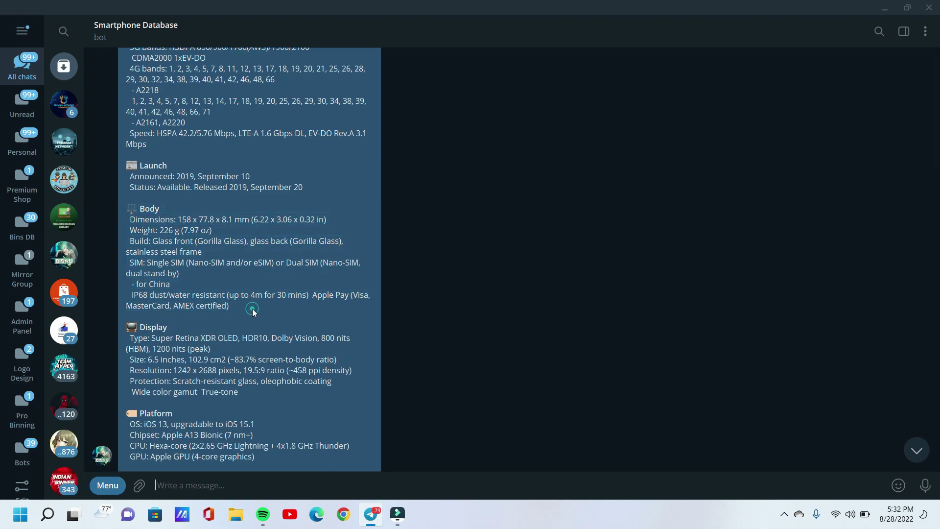
{"action": "scroll", "coordinate": [169, 196], "scroll_direction": "down", "scroll_amount": 3}
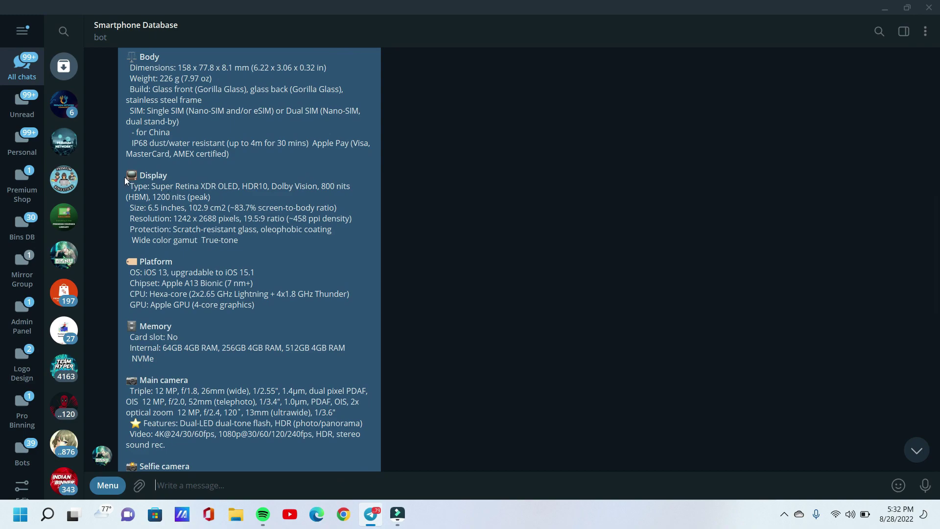
{"action": "left_click_drag", "start_coordinate": [124, 177], "coordinate": [257, 244]}
{"action": "left_click", "coordinate": [256, 240]}
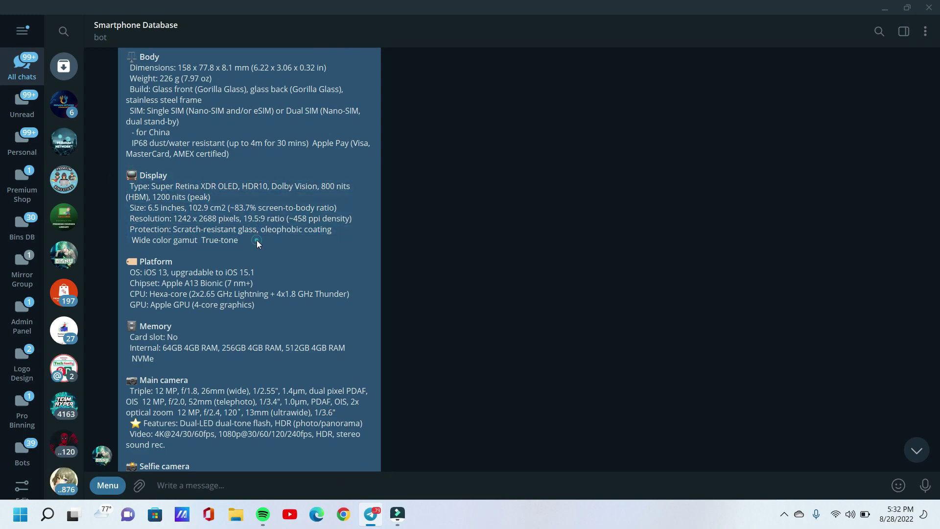
{"action": "scroll", "coordinate": [256, 241], "scroll_direction": "down", "scroll_amount": 2}
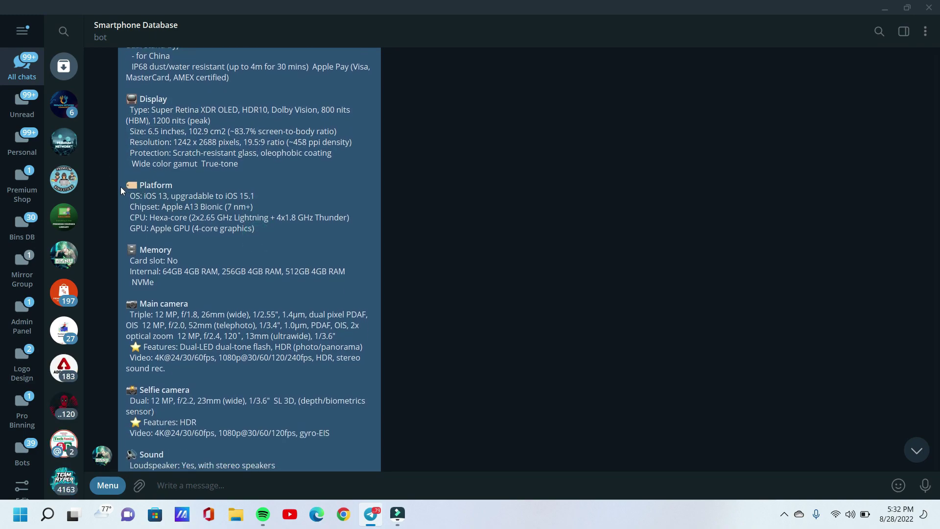
{"action": "left_click_drag", "start_coordinate": [121, 187], "coordinate": [257, 231]}
{"action": "left_click", "coordinate": [257, 233]}
{"action": "scroll", "coordinate": [251, 234], "scroll_direction": "down", "scroll_amount": 1}
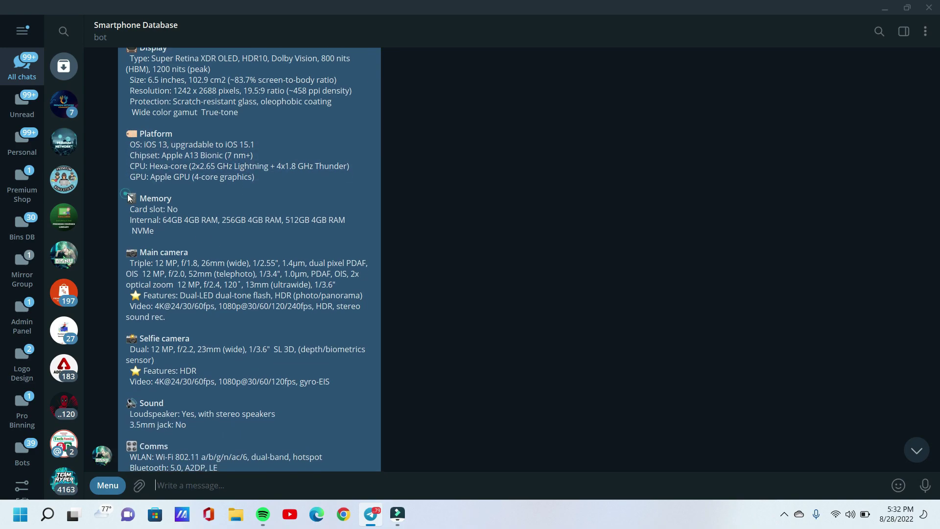
{"action": "left_click_drag", "start_coordinate": [127, 194], "coordinate": [173, 231]}
{"action": "left_click", "coordinate": [172, 230]}
Select and read the Main camera, Selfie camera and Sound sections of the iPhone spec sheet
{"action": "scroll", "coordinate": [173, 230], "scroll_direction": "down", "scroll_amount": 2}
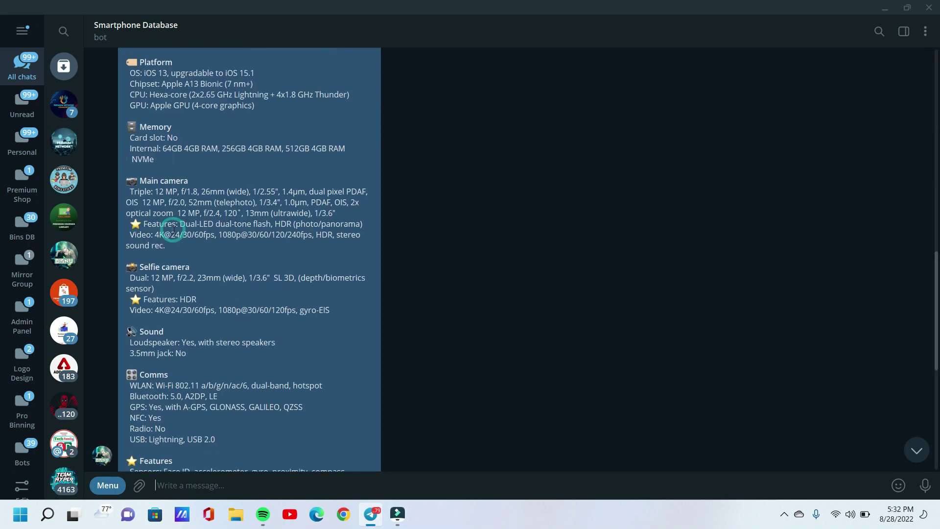
{"action": "left_click_drag", "start_coordinate": [126, 172], "coordinate": [178, 239]}
{"action": "left_click", "coordinate": [178, 238]}
{"action": "scroll", "coordinate": [177, 239], "scroll_direction": "down", "scroll_amount": 2}
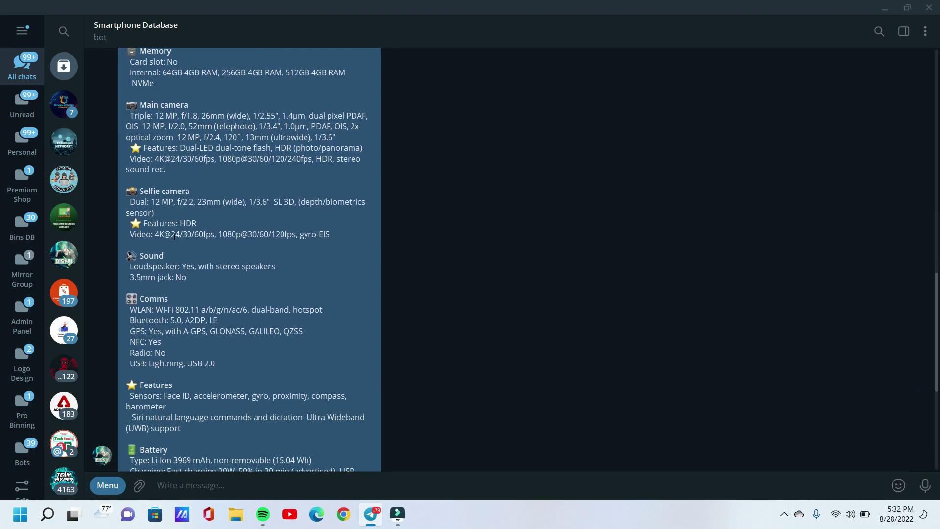
{"action": "left_click_drag", "start_coordinate": [124, 192], "coordinate": [336, 230]}
{"action": "left_click", "coordinate": [230, 265]}
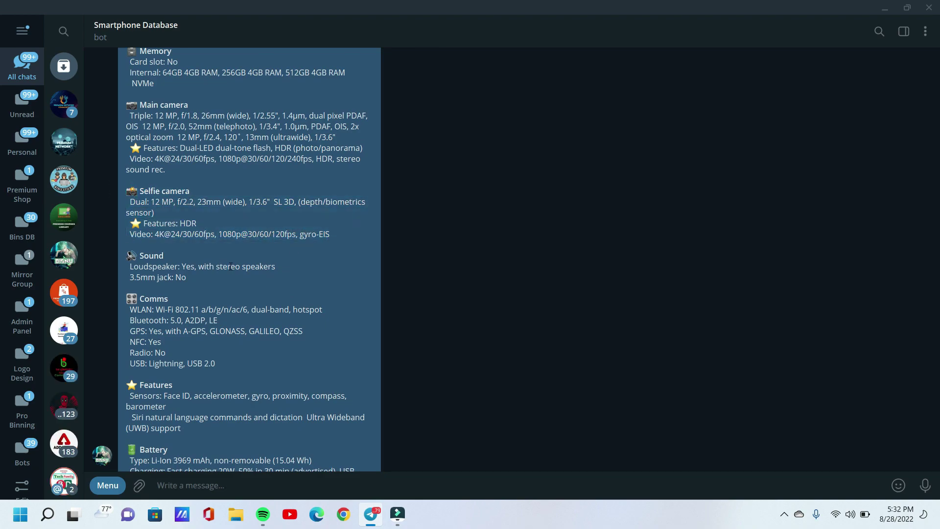
{"action": "scroll", "coordinate": [230, 266], "scroll_direction": "down", "scroll_amount": 2}
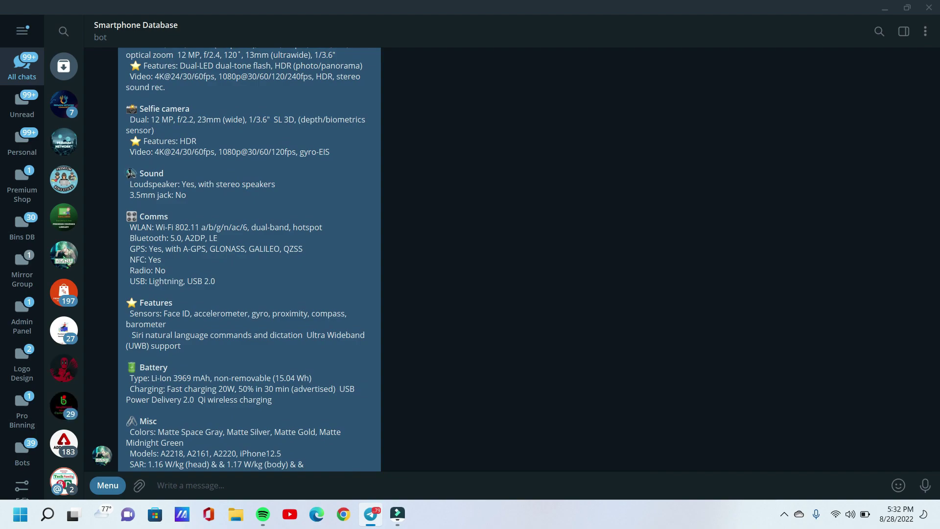
{"action": "left_click_drag", "start_coordinate": [128, 173], "coordinate": [187, 196]}
{"action": "left_click", "coordinate": [187, 196]}
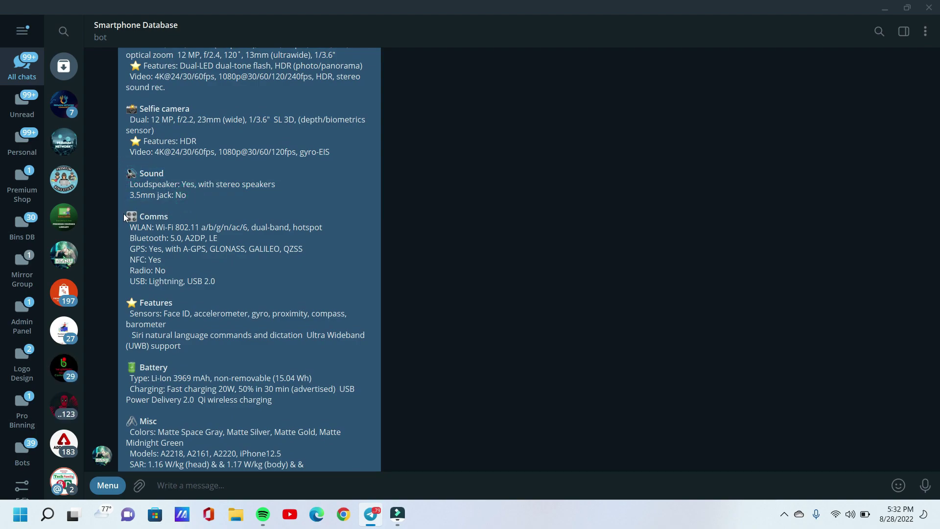
Select and read the Comms, Battery and Misc (Colors to Price) sections
{"action": "left_click_drag", "start_coordinate": [123, 213], "coordinate": [236, 287]}
{"action": "left_click", "coordinate": [237, 285]}
{"action": "scroll", "coordinate": [237, 285], "scroll_direction": "down", "scroll_amount": 2}
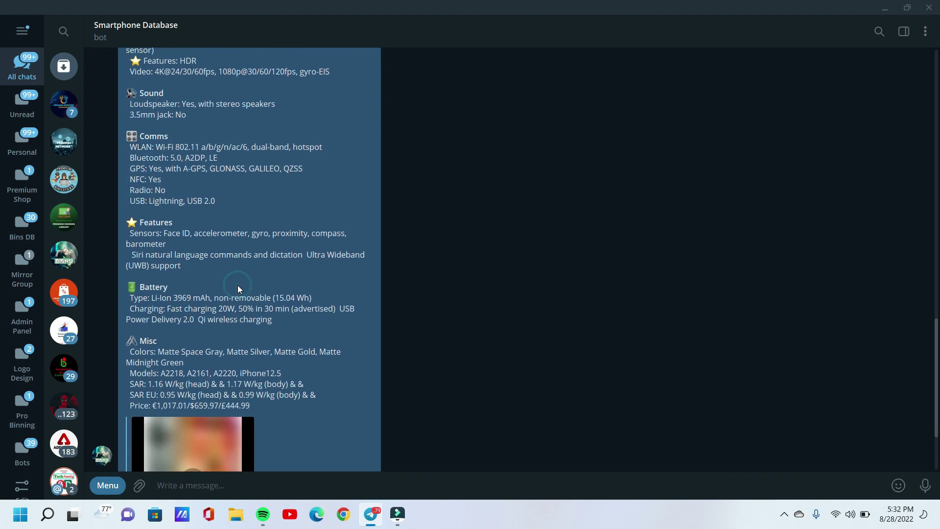
{"action": "left_click_drag", "start_coordinate": [126, 286], "coordinate": [271, 319]}
{"action": "left_click", "coordinate": [272, 317]}
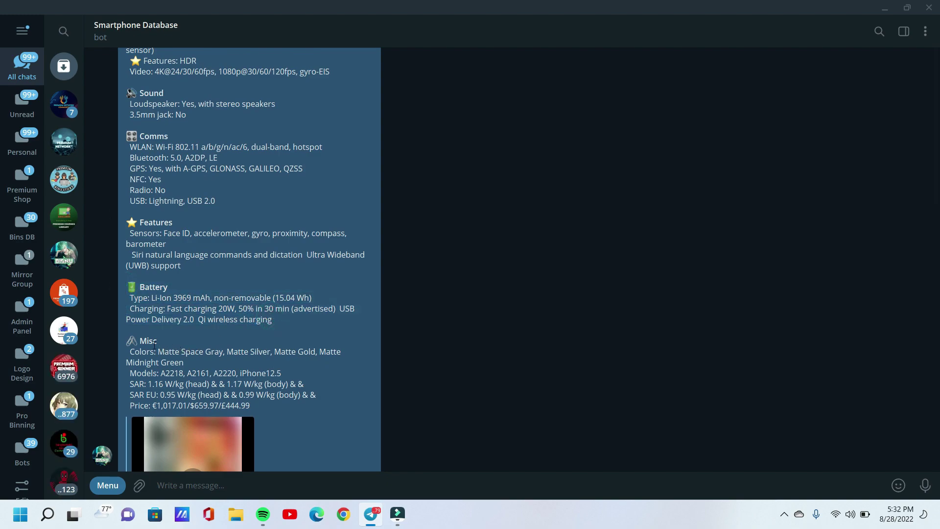
{"action": "left_click_drag", "start_coordinate": [130, 352], "coordinate": [267, 400]}
{"action": "left_click", "coordinate": [275, 369]}
{"action": "scroll", "coordinate": [275, 369], "scroll_direction": "down", "scroll_amount": 3}
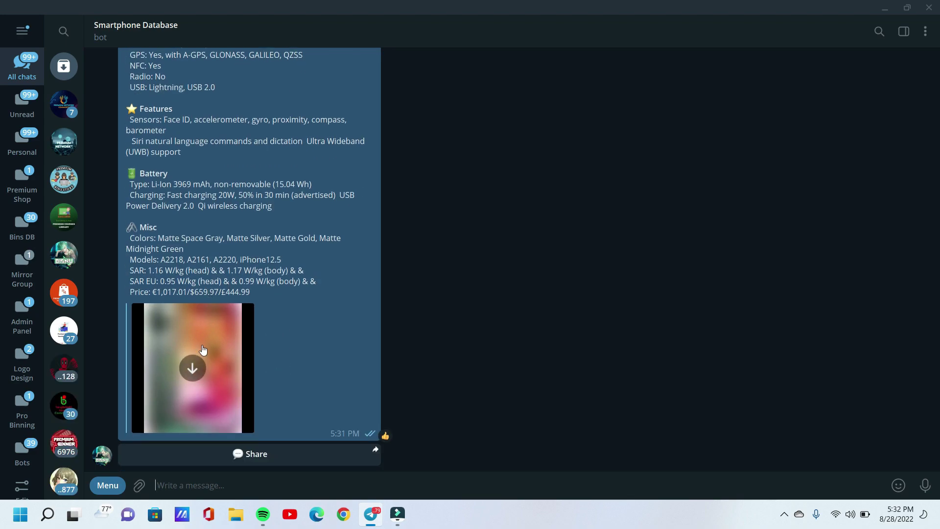
Download the full iPhone 11 Pro Max photo and begin a new inline search with the bot
{"action": "left_click", "coordinate": [192, 368]}
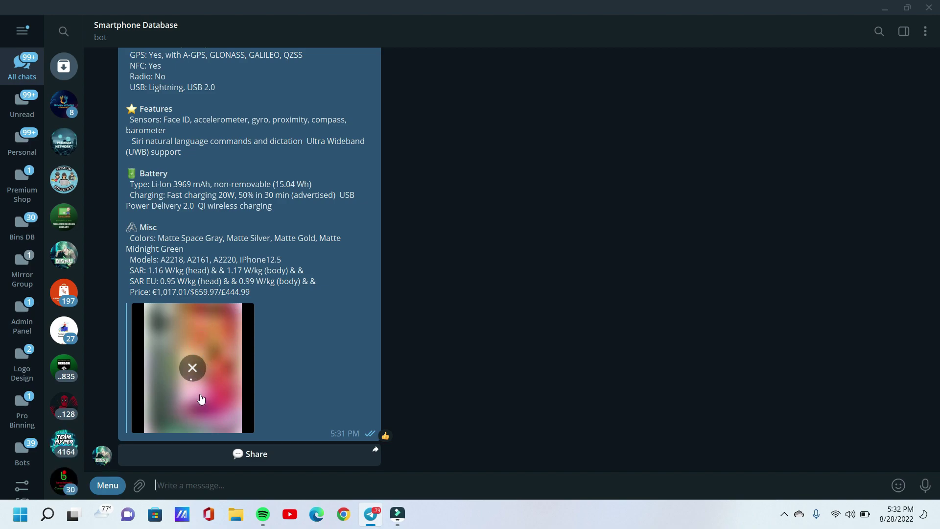
{"action": "scroll", "coordinate": [206, 298], "scroll_direction": "up", "scroll_amount": 15}
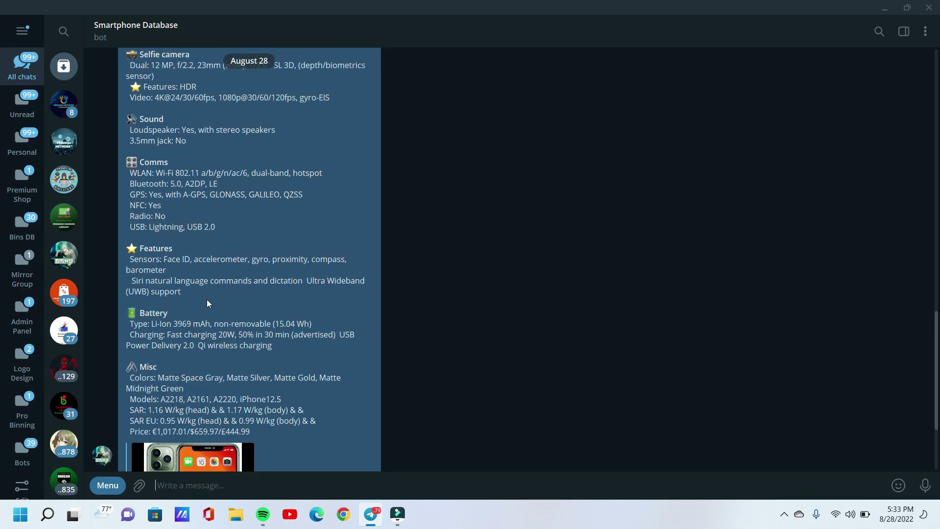
{"action": "scroll", "coordinate": [207, 299], "scroll_direction": "up", "scroll_amount": 4}
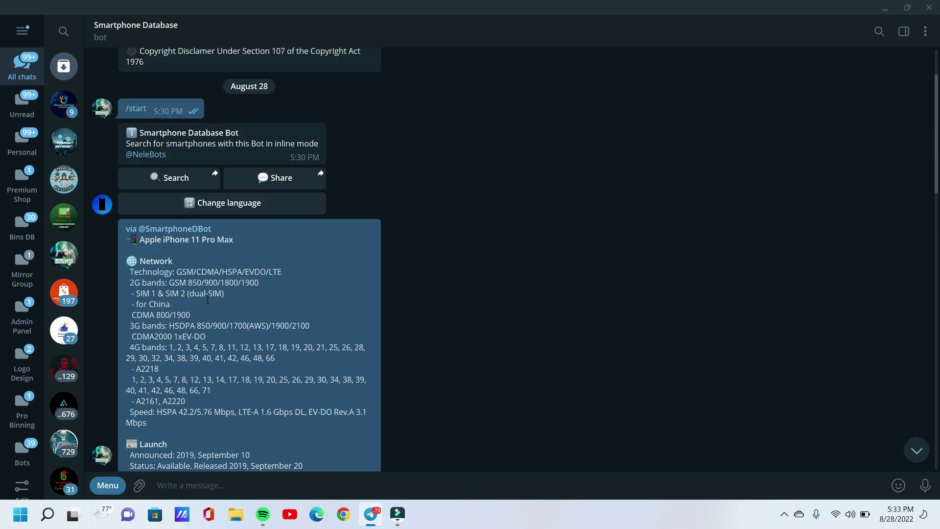
{"action": "scroll", "coordinate": [196, 220], "scroll_direction": "down", "scroll_amount": 1}
{"action": "left_click", "coordinate": [188, 184]}
{"action": "scroll", "coordinate": [257, 324], "scroll_direction": "down", "scroll_amount": 12}
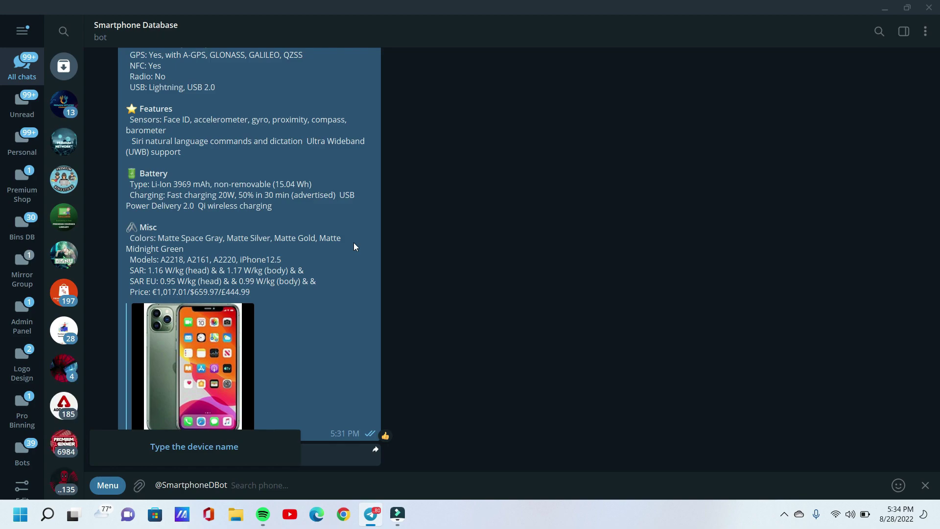
Search the bot inline for 'Ace Pro' and send the OnePlus Ace Pro result
{"action": "type", "text": "Ace"}
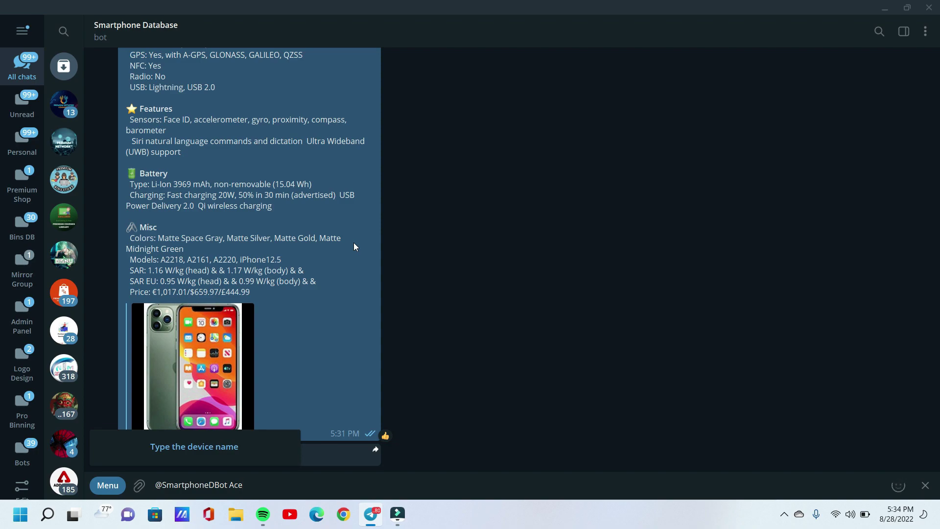
{"action": "type", "text": " Pro"}
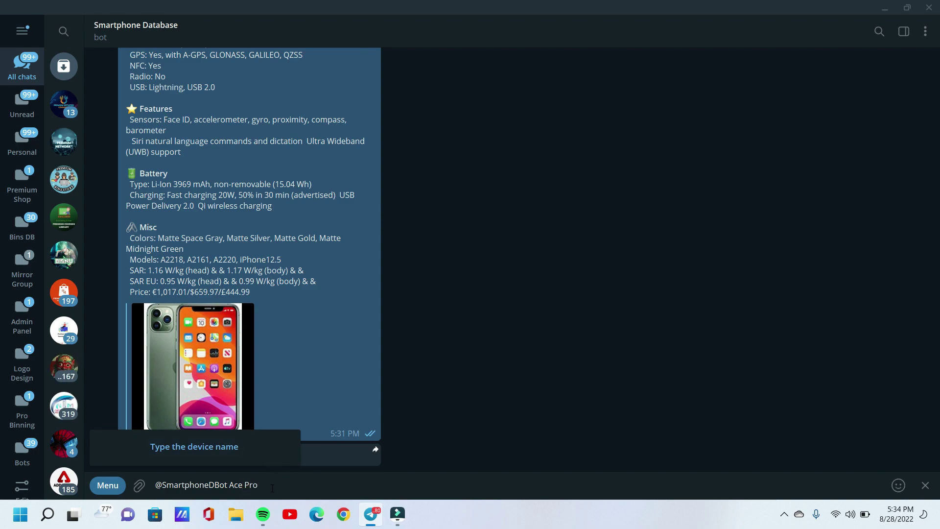
{"action": "left_click_drag", "start_coordinate": [272, 488], "coordinate": [228, 486]}
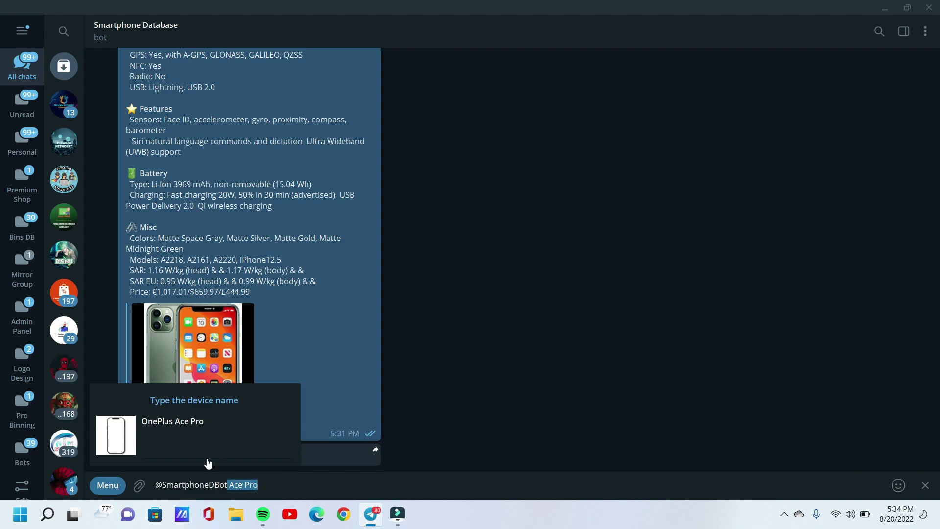
{"action": "left_click", "coordinate": [205, 421]}
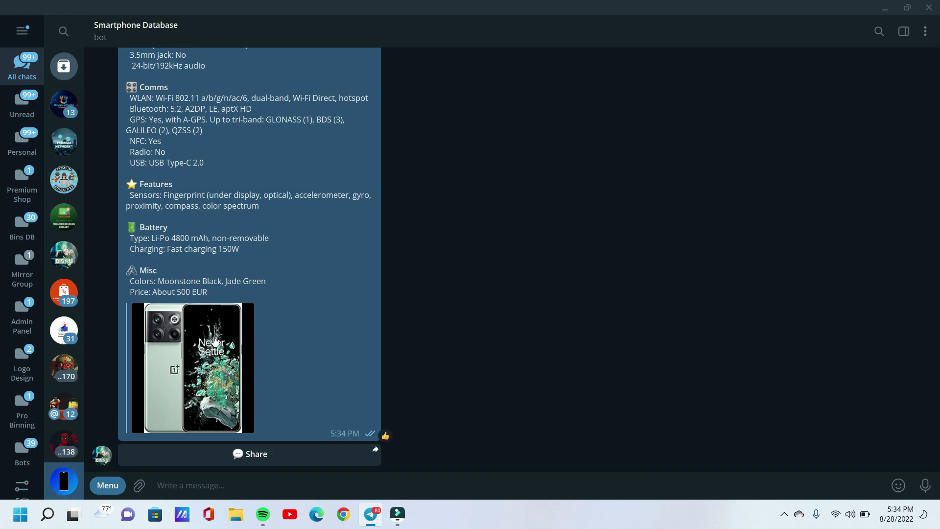
Select and read the OnePlus Ace Pro title, Network and Launch sections in the new message
{"action": "scroll", "coordinate": [212, 334], "scroll_direction": "up", "scroll_amount": 20}
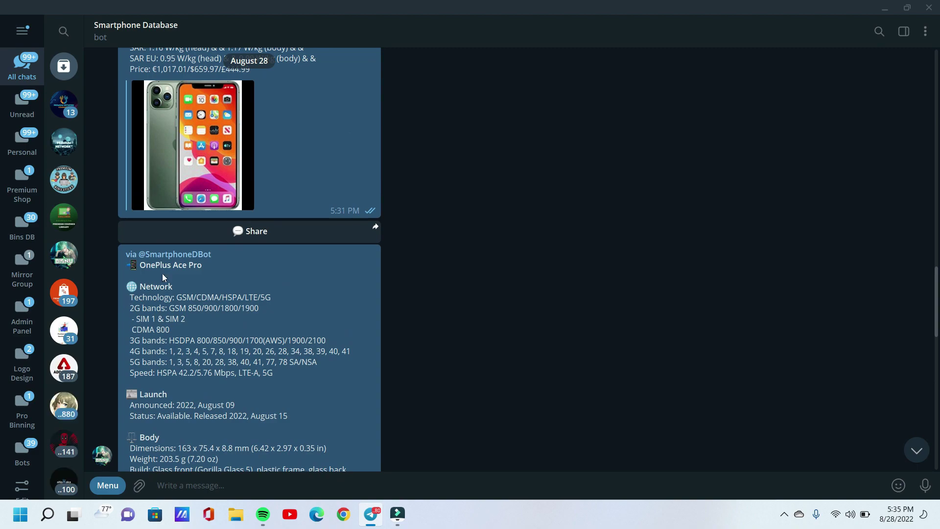
{"action": "left_click_drag", "start_coordinate": [203, 264], "coordinate": [130, 267]}
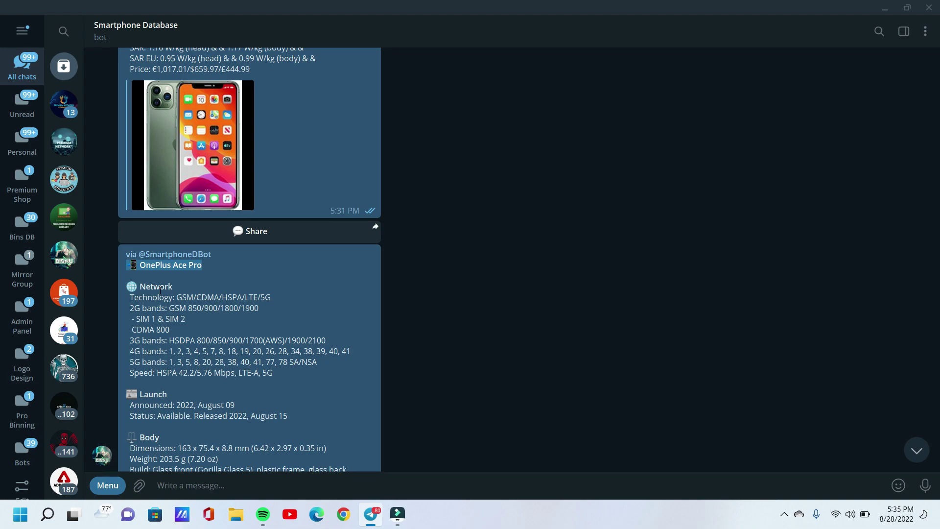
{"action": "left_click_drag", "start_coordinate": [127, 285], "coordinate": [272, 374]}
{"action": "scroll", "coordinate": [273, 375], "scroll_direction": "down", "scroll_amount": 4}
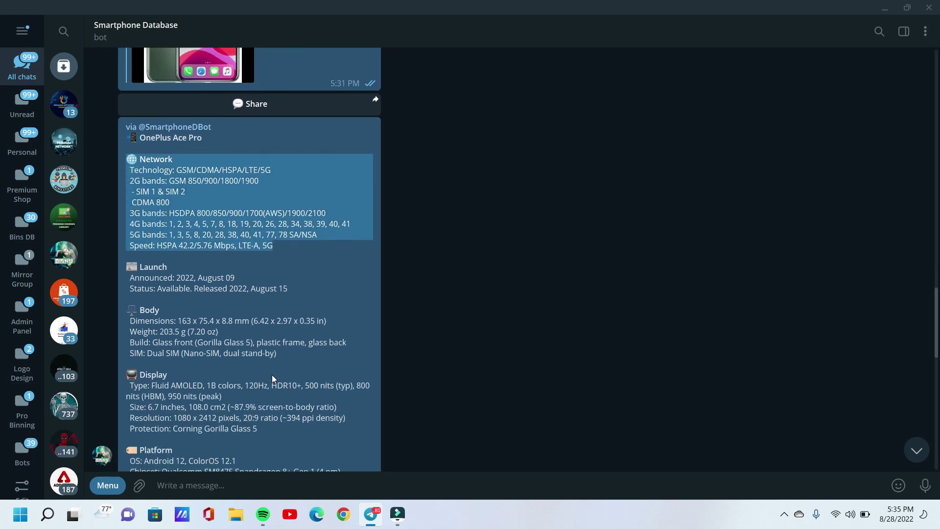
{"action": "left_click", "coordinate": [140, 229]}
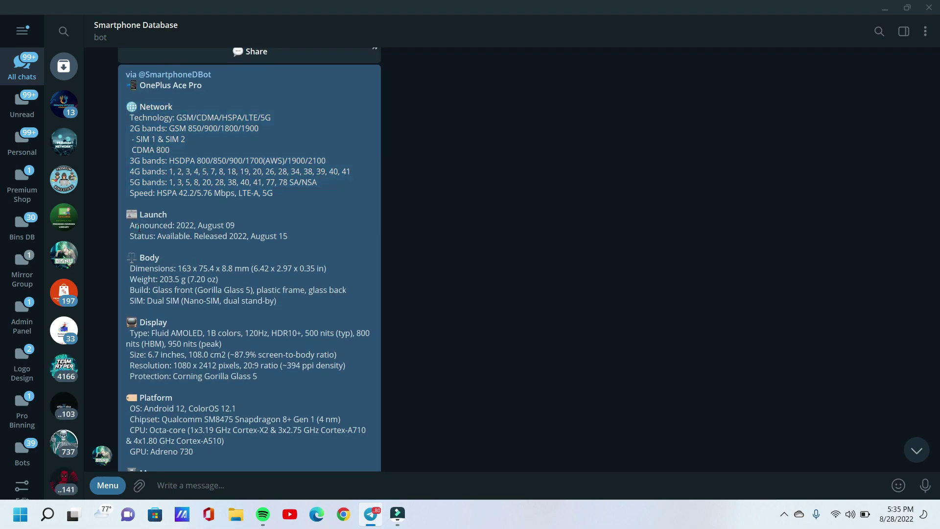
{"action": "left_click_drag", "start_coordinate": [140, 214], "coordinate": [166, 214]}
{"action": "left_click", "coordinate": [166, 213]}
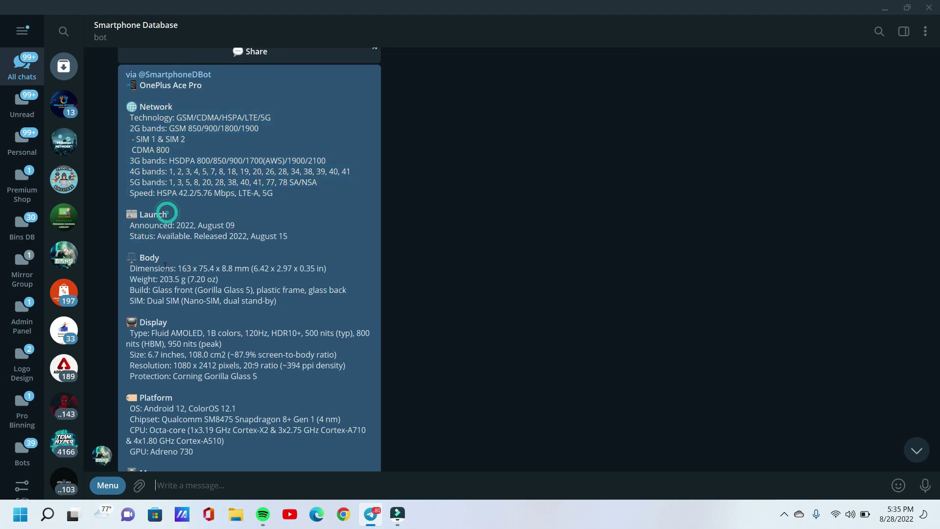